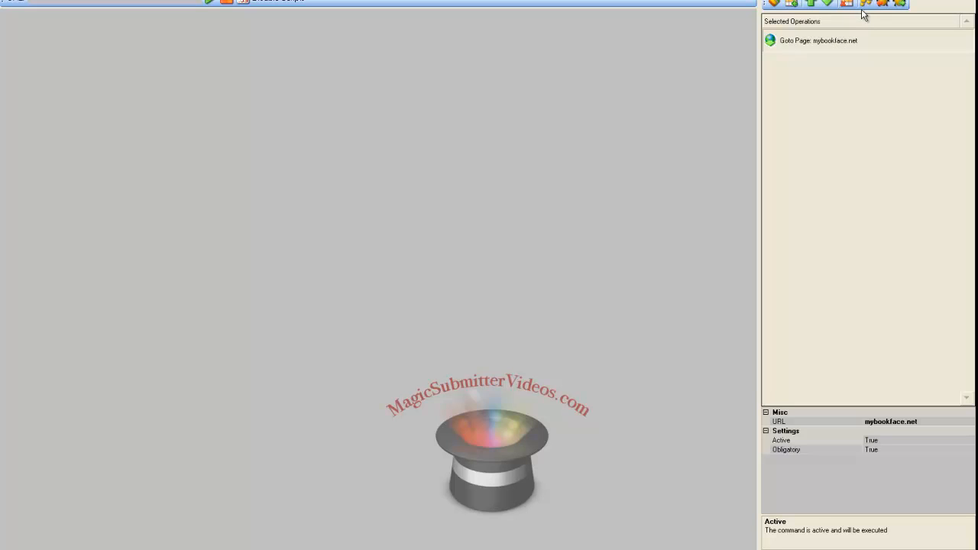
Step: Run the mybookface.net page-load operation, then add and run a link-click operation for the site's Signup link
{"action": "left_click_drag", "start_coordinate": [864, 5], "coordinate": [874, 54]}
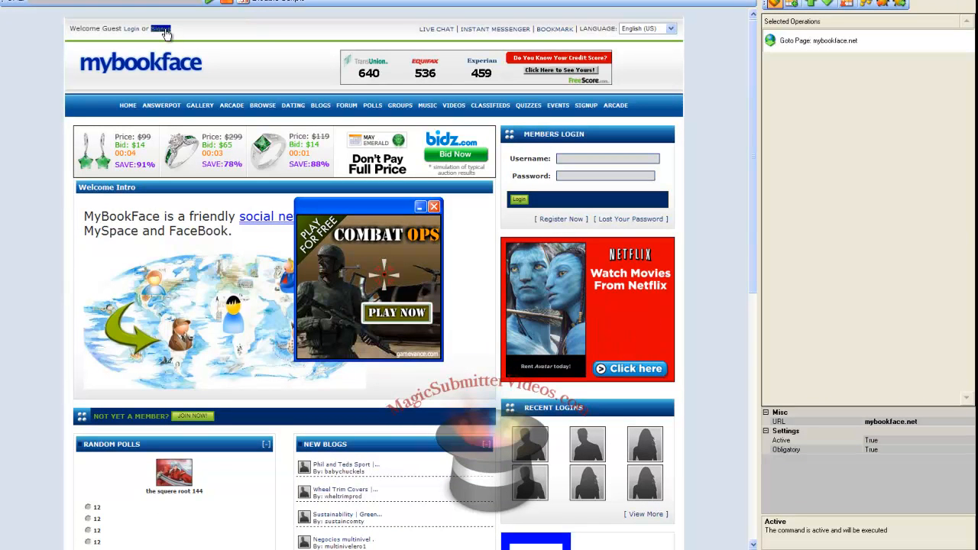
{"action": "right_click", "coordinate": [166, 35]}
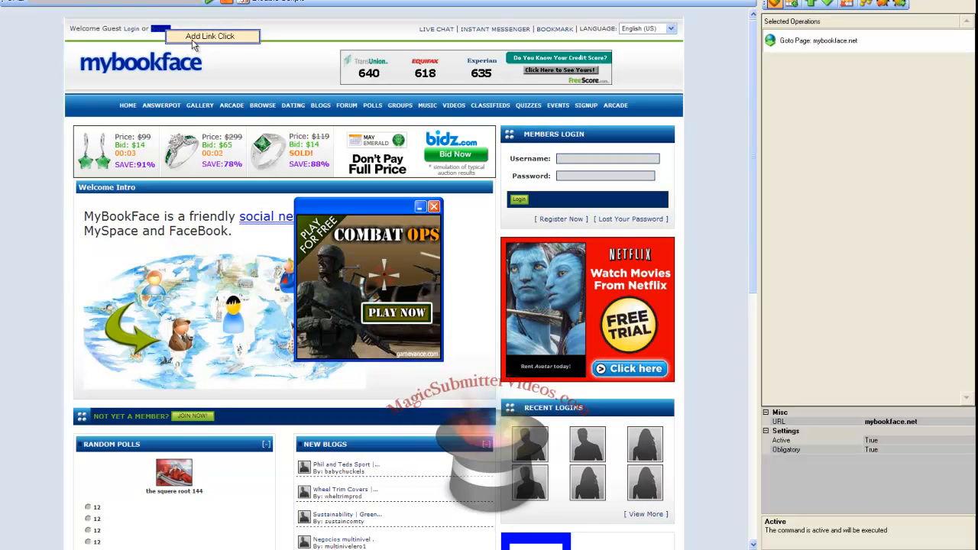
{"action": "left_click", "coordinate": [193, 38]}
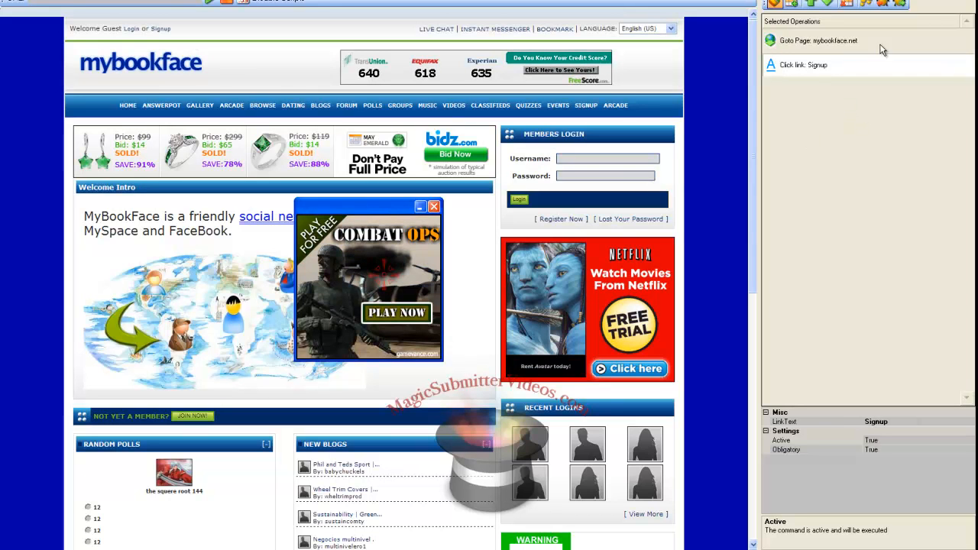
{"action": "left_click", "coordinate": [871, 4]}
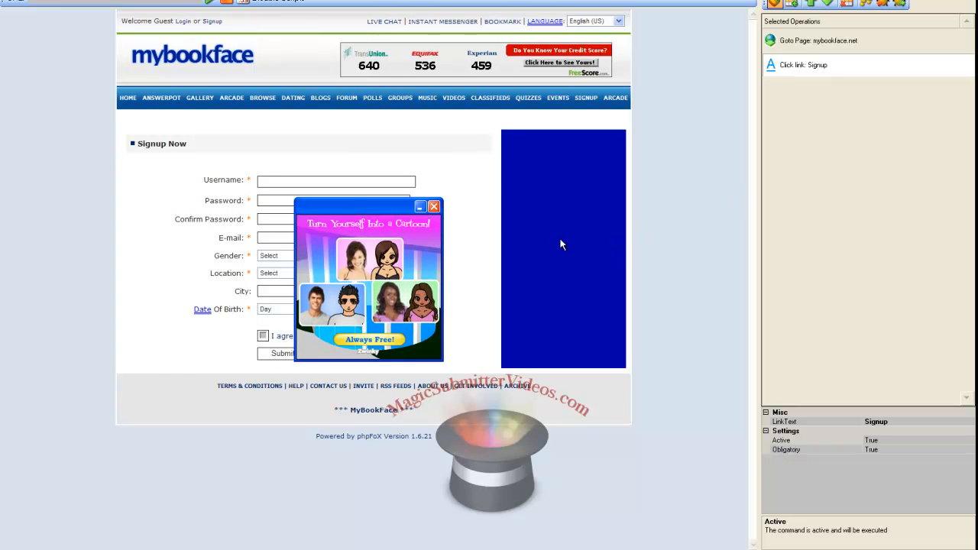
Step: Close the pop-up advertisement covering the signup form and turn element selection back on
{"action": "left_click", "coordinate": [774, 6]}
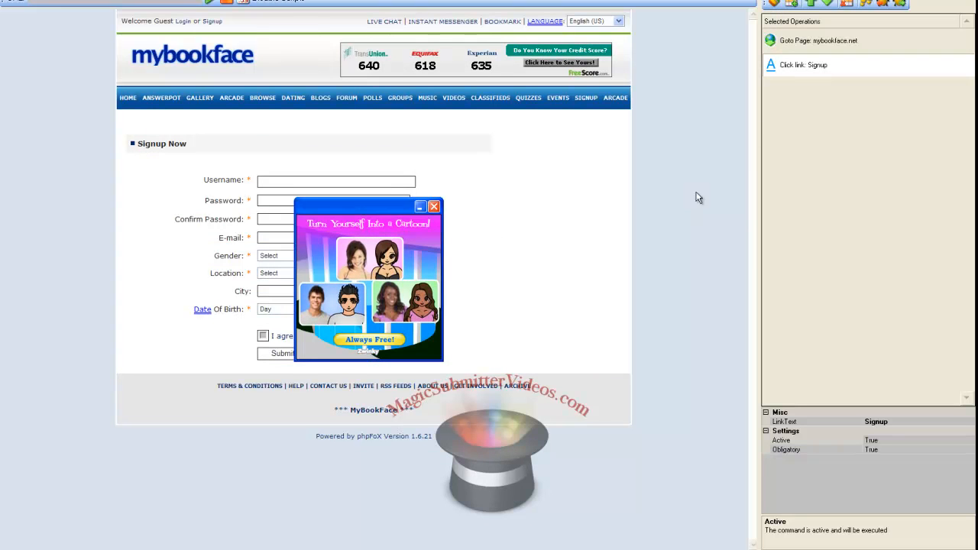
{"action": "left_click", "coordinate": [435, 207]}
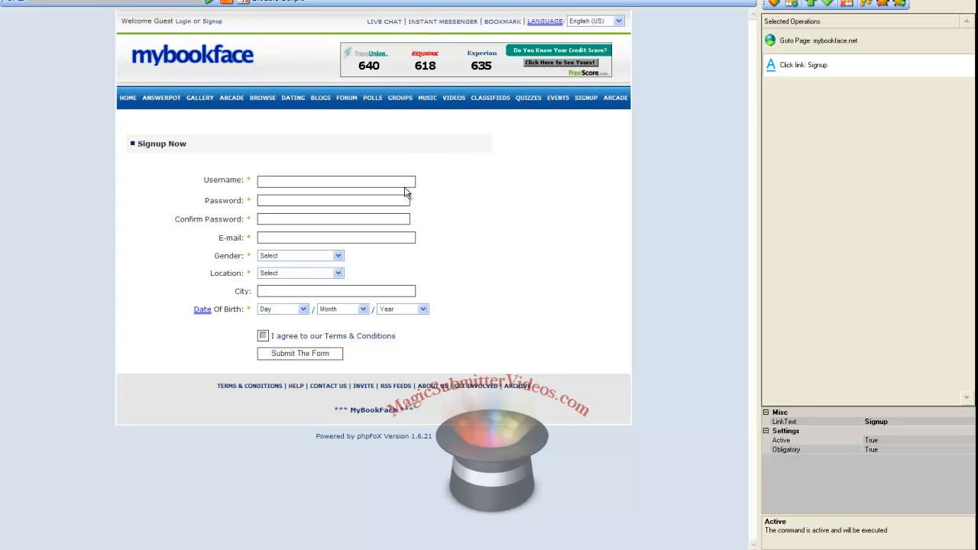
{"action": "left_click", "coordinate": [776, 4]}
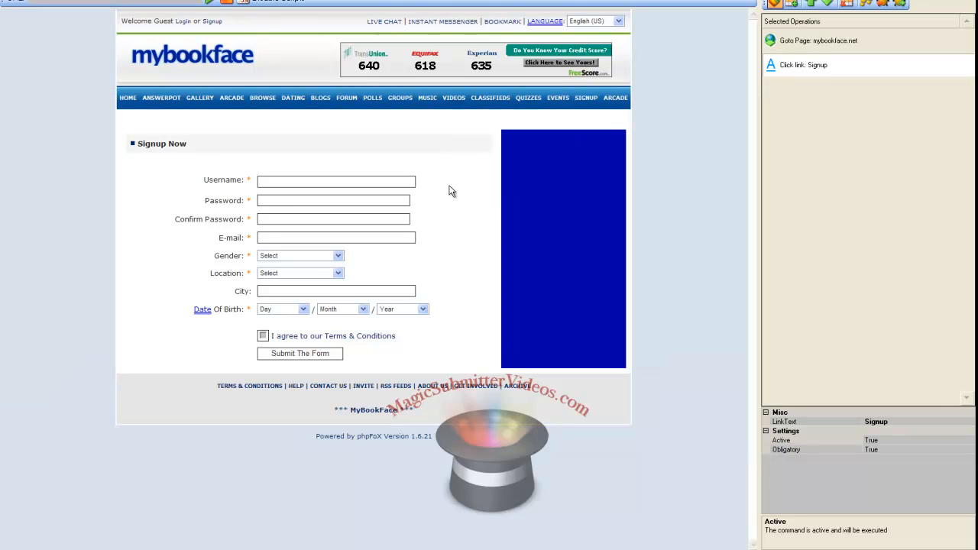
Step: Map the signup form's Username field to Login, both password fields to Password, and the E-mail field to Email
{"action": "left_click", "coordinate": [374, 182]}
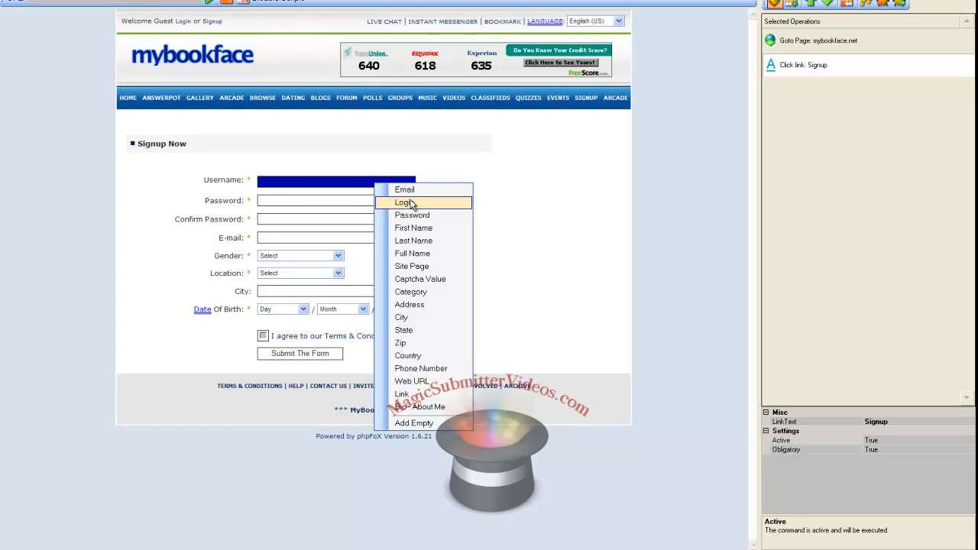
{"action": "left_click", "coordinate": [405, 202]}
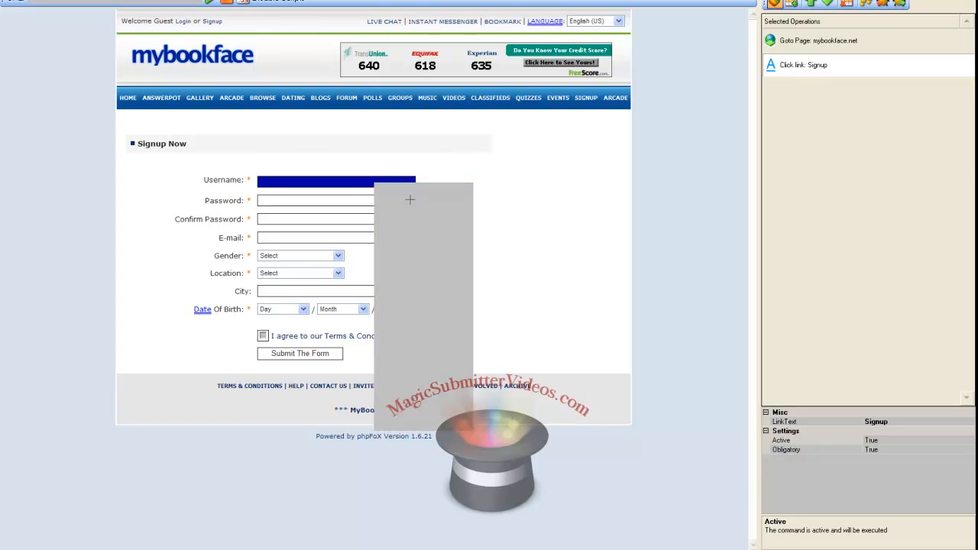
{"action": "left_click", "coordinate": [364, 203]}
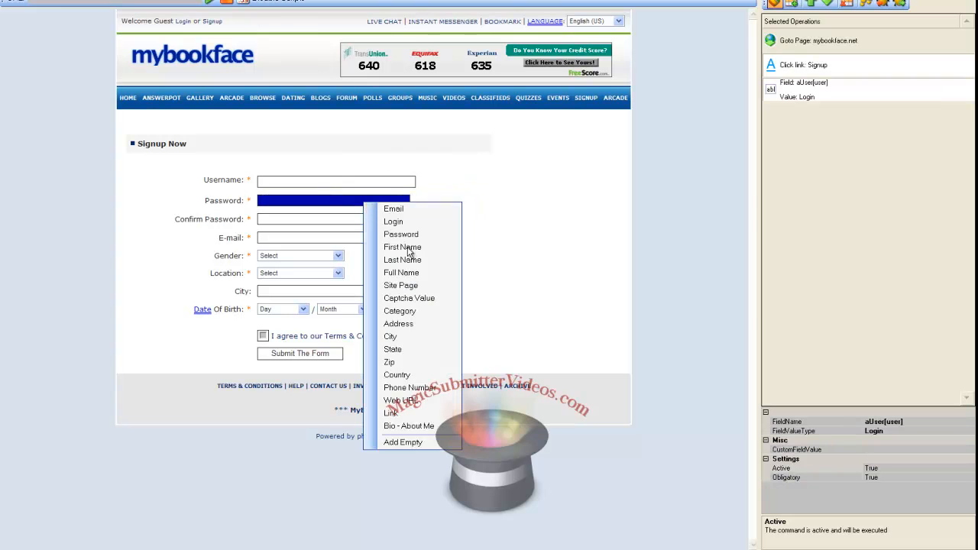
{"action": "left_click", "coordinate": [408, 239]}
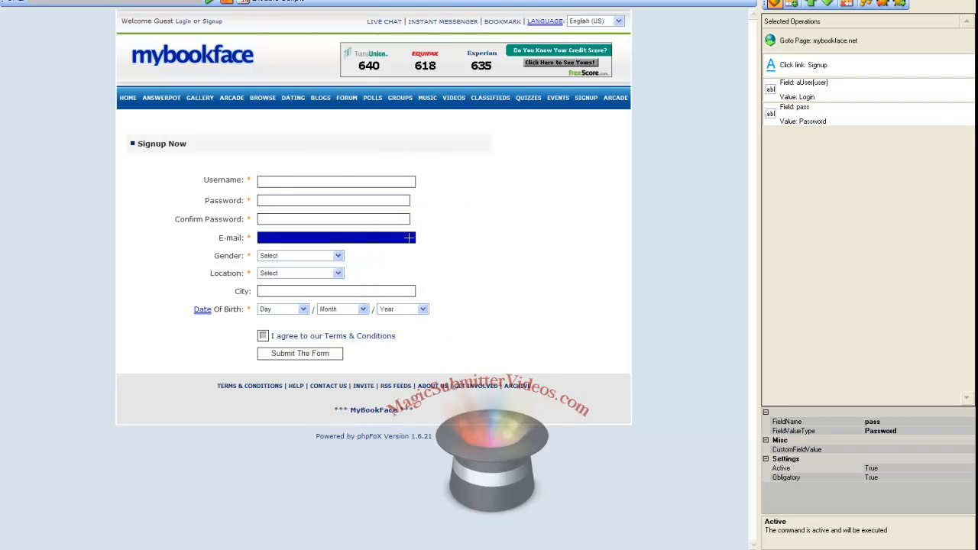
{"action": "left_click", "coordinate": [354, 220]}
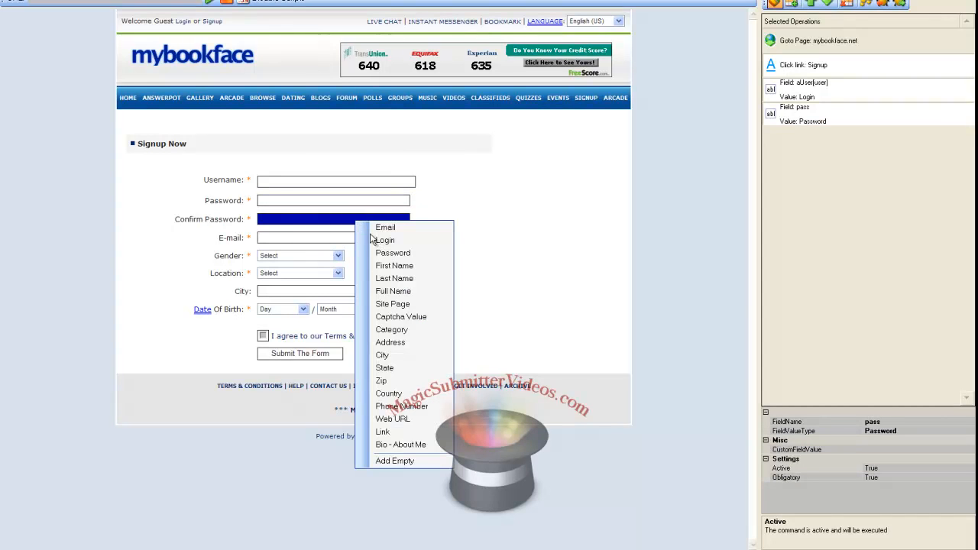
{"action": "left_click", "coordinate": [386, 255]}
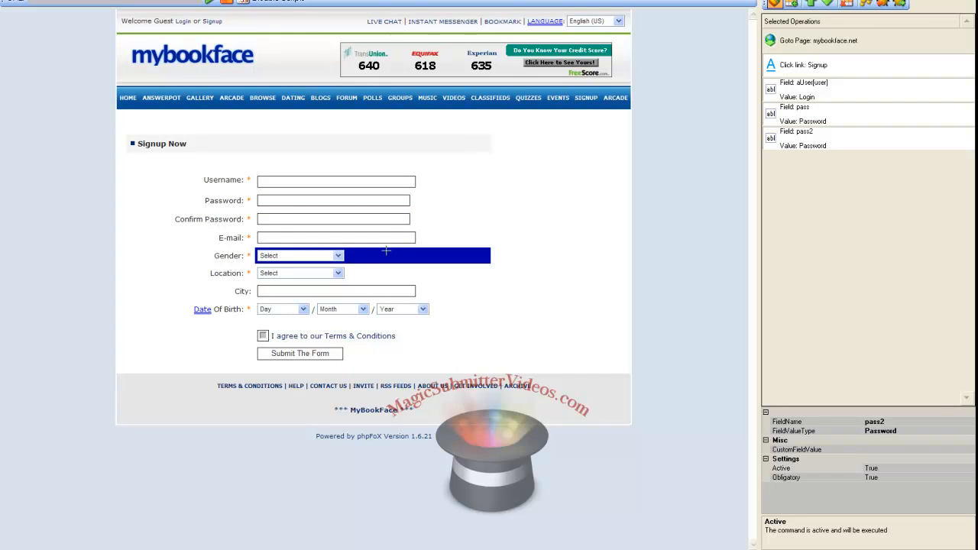
{"action": "left_click", "coordinate": [358, 239]}
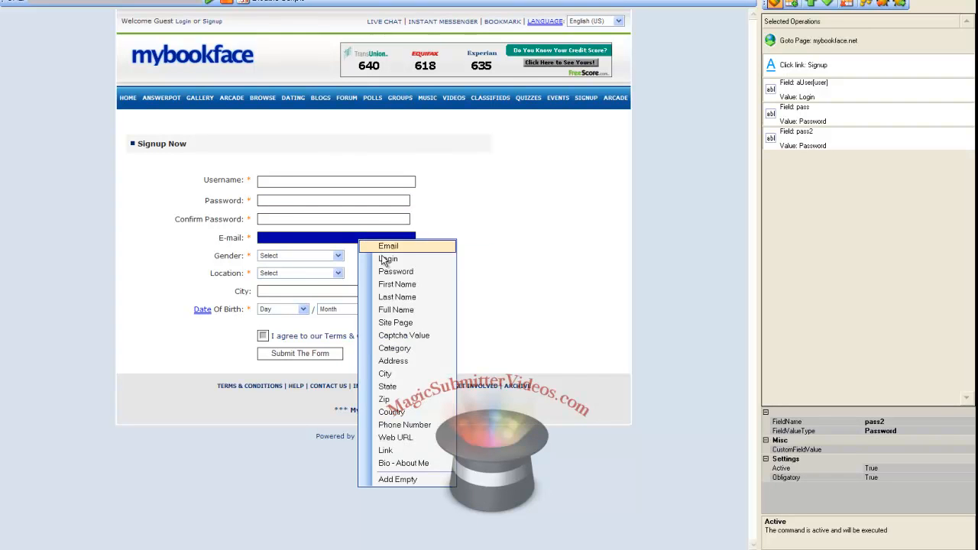
{"action": "left_click", "coordinate": [385, 246]}
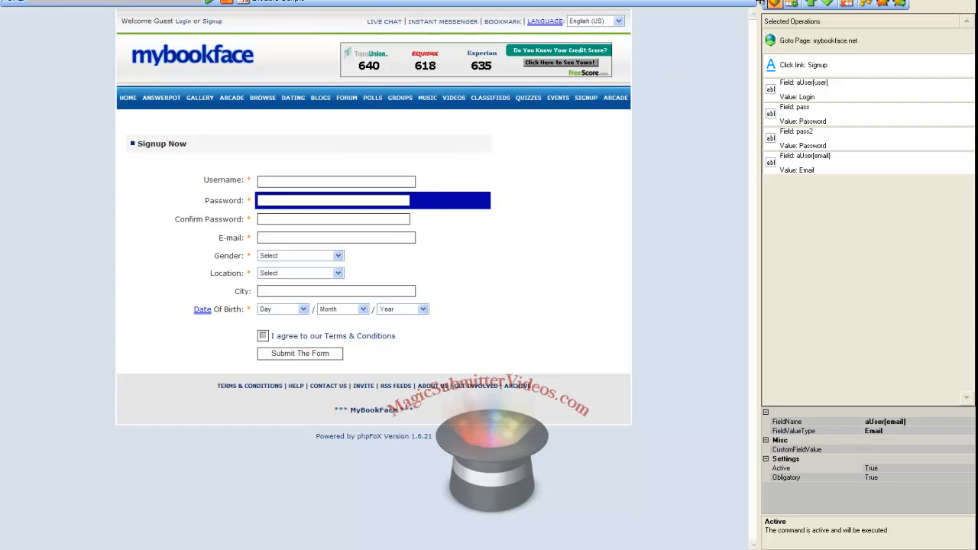
Step: Append five Select Value operations after the email operation and select the first of them for editing
{"action": "left_click", "coordinate": [794, 6]}
{"action": "left_click", "coordinate": [793, 6]}
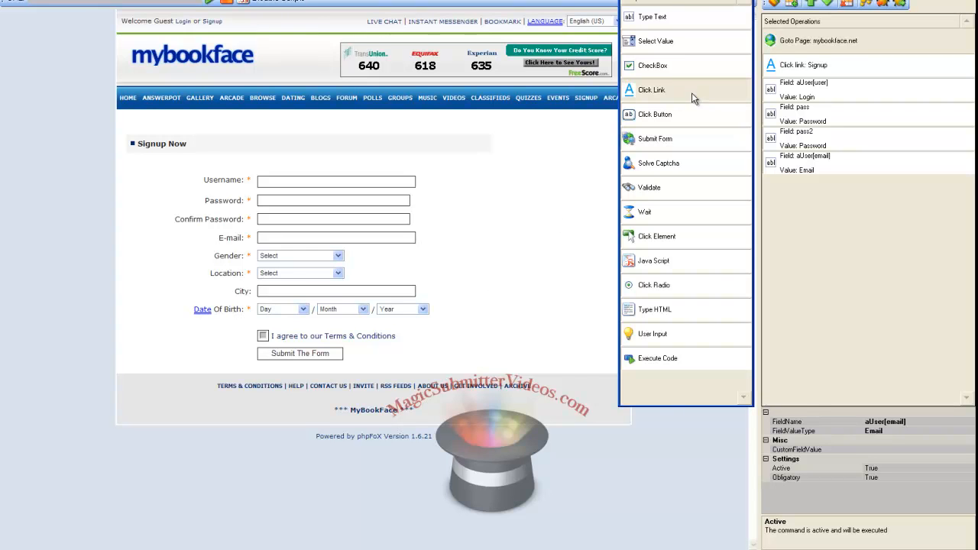
{"action": "left_click_drag", "start_coordinate": [658, 45], "coordinate": [792, 176]}
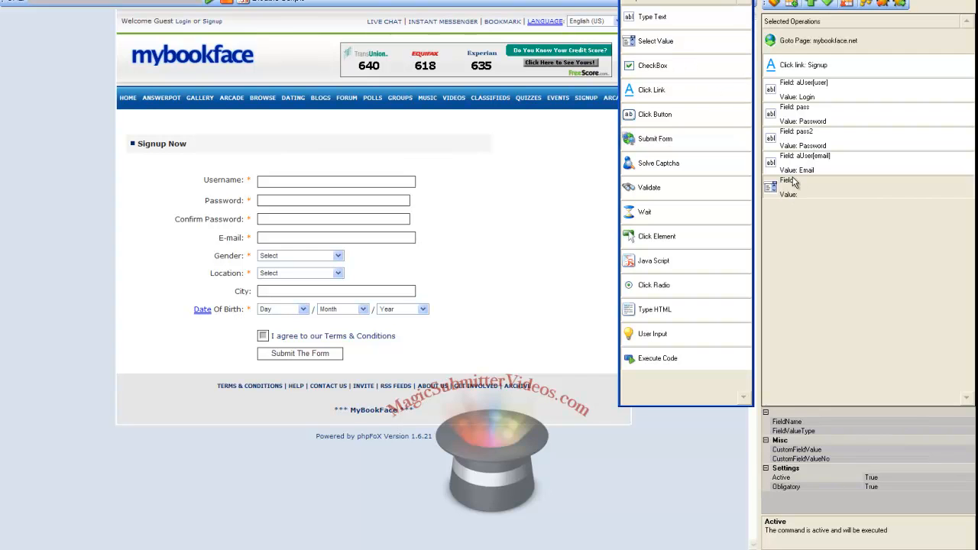
{"action": "left_click_drag", "start_coordinate": [693, 64], "coordinate": [804, 199]}
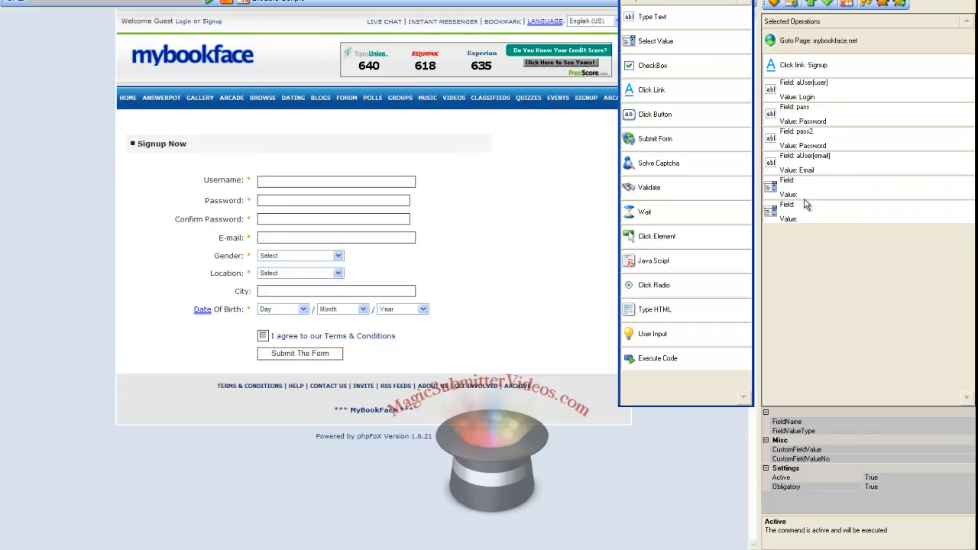
{"action": "left_click_drag", "start_coordinate": [653, 66], "coordinate": [823, 226]}
{"action": "left_click_drag", "start_coordinate": [674, 41], "coordinate": [822, 260]}
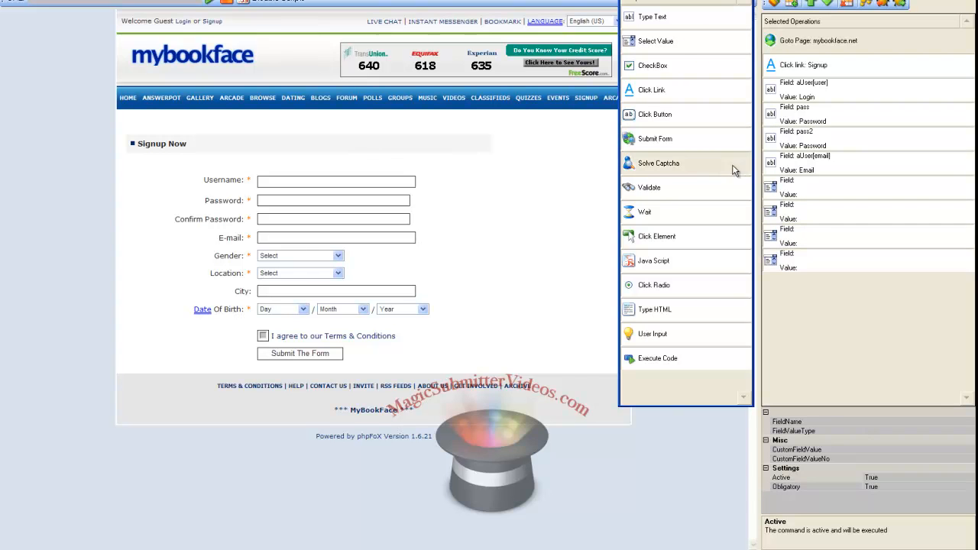
{"action": "left_click_drag", "start_coordinate": [672, 43], "coordinate": [813, 289]}
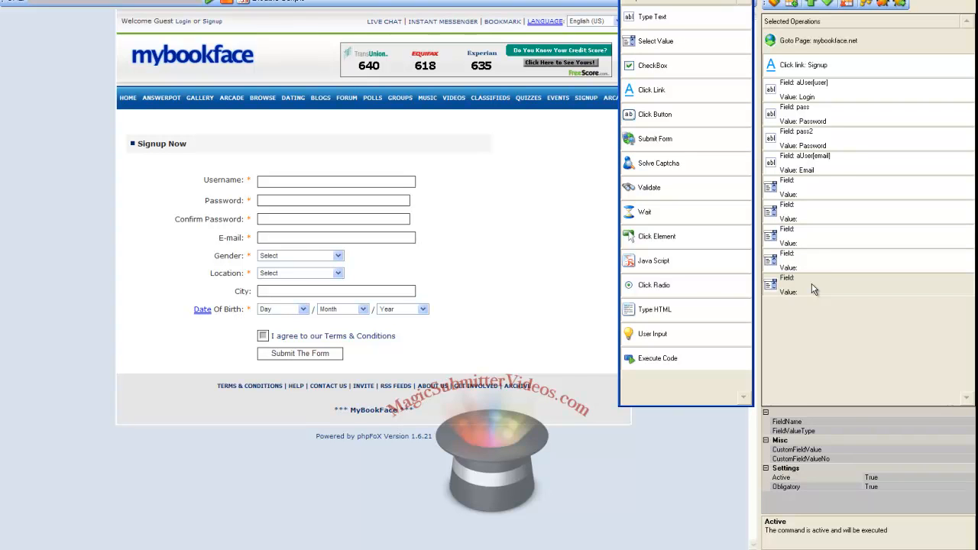
{"action": "left_click", "coordinate": [803, 210]}
{"action": "left_click", "coordinate": [796, 193]}
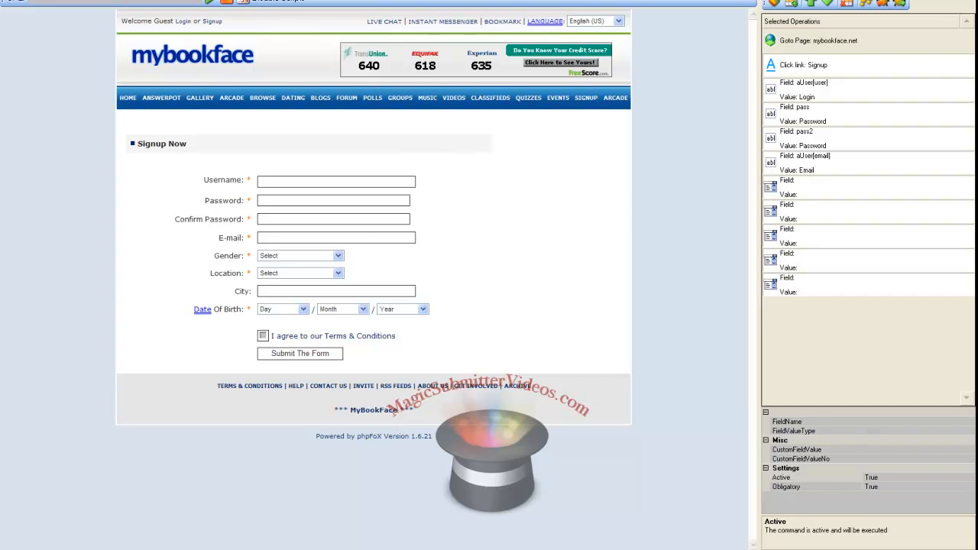
Step: Switch to Chrome and examine the signup page's source for the names of the gender, location and birth date select fields
{"action": "left_click", "coordinate": [293, 548]}
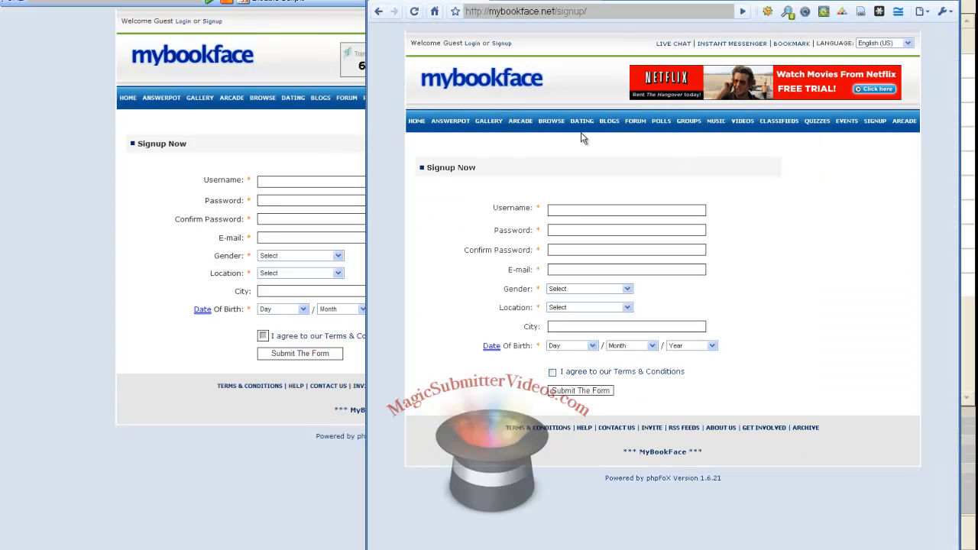
{"action": "right_click", "coordinate": [800, 295]}
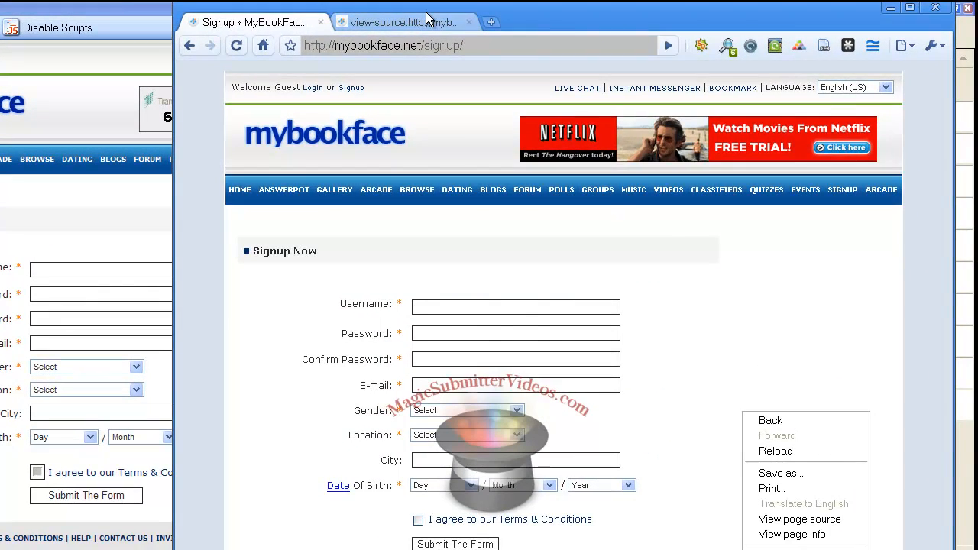
{"action": "left_click", "coordinate": [428, 19]}
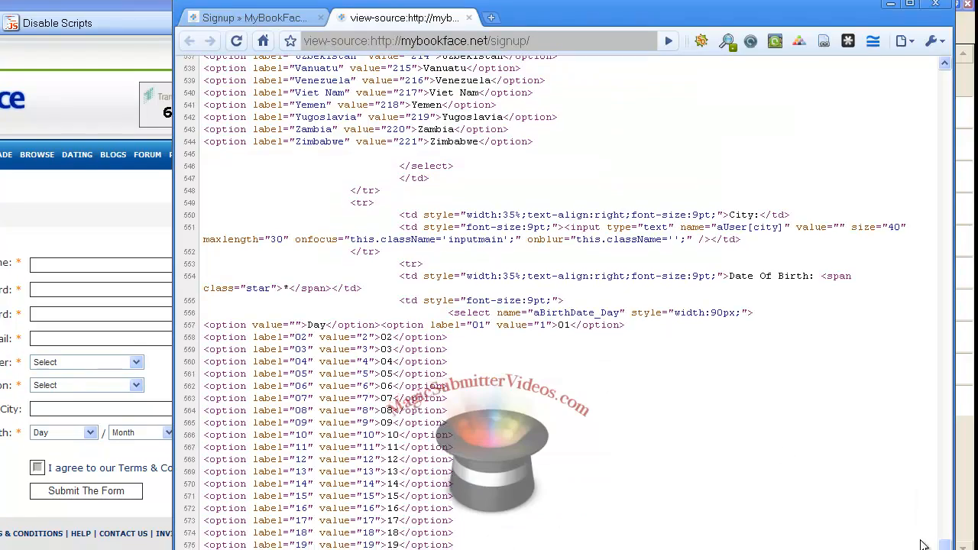
{"action": "left_click_drag", "start_coordinate": [941, 332], "coordinate": [925, 163]}
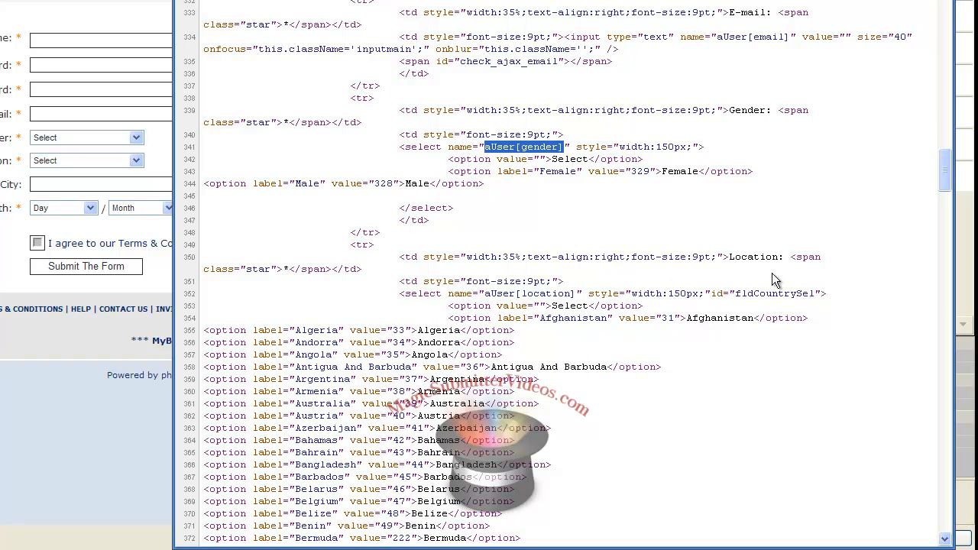
{"action": "left_click_drag", "start_coordinate": [940, 177], "coordinate": [909, 338]}
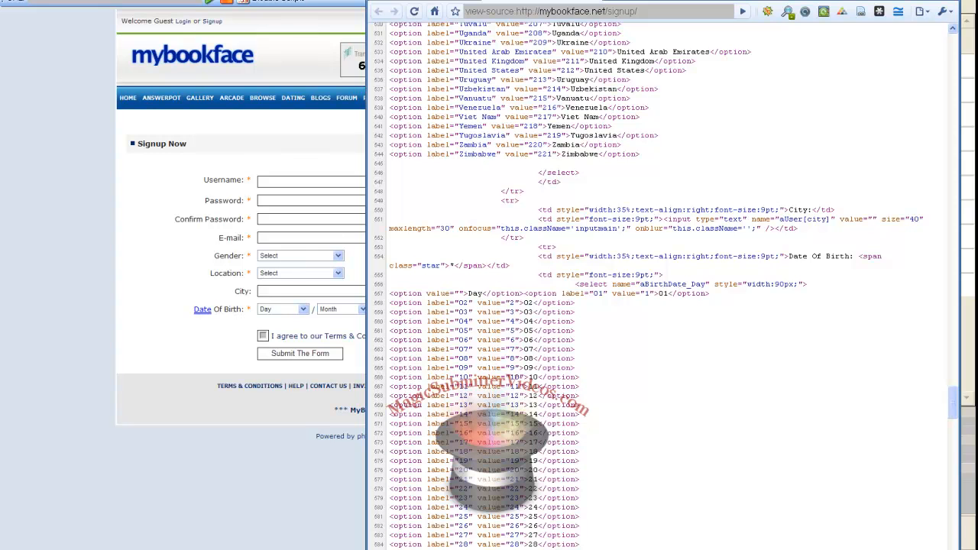
Step: Return to Magic Submitter, set the first select operation's field name to aUser[gender] and custom value to Male, and check the form's Gender options
{"action": "left_click", "coordinate": [489, 549]}
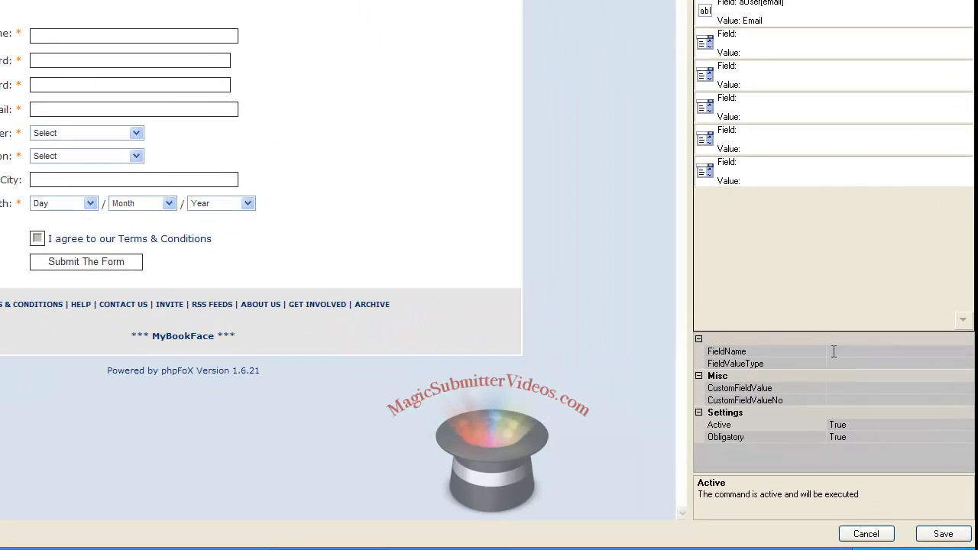
{"action": "left_click", "coordinate": [874, 417]}
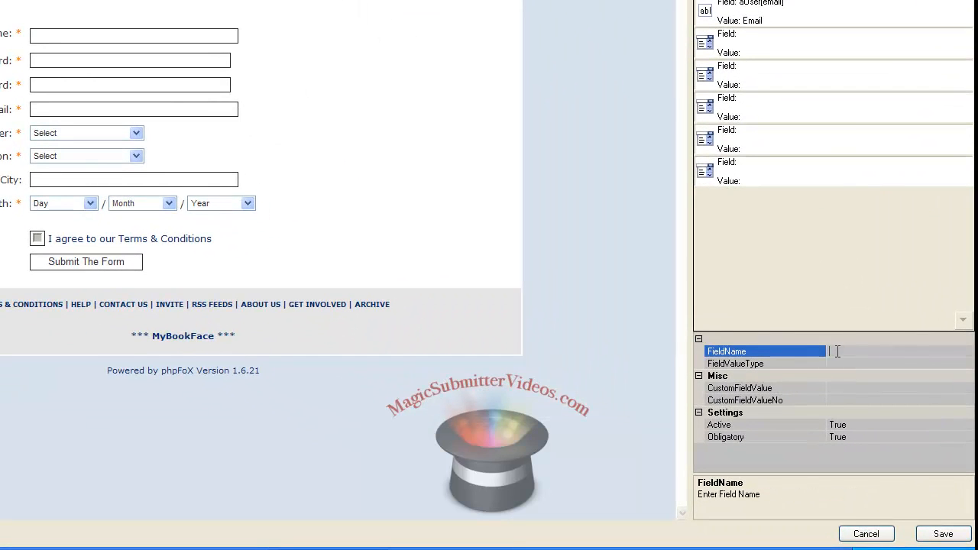
{"action": "left_click", "coordinate": [837, 351]}
{"action": "type", "text": "aUser[gender]"}
{"action": "left_click", "coordinate": [850, 387]}
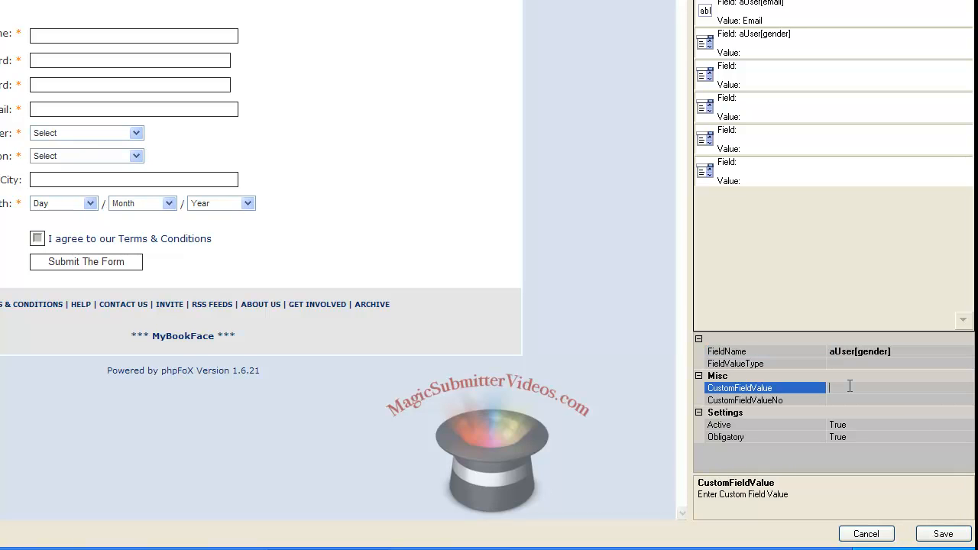
{"action": "type", "text": "Male"}
{"action": "left_click", "coordinate": [139, 133]}
{"action": "left_click", "coordinate": [139, 133]}
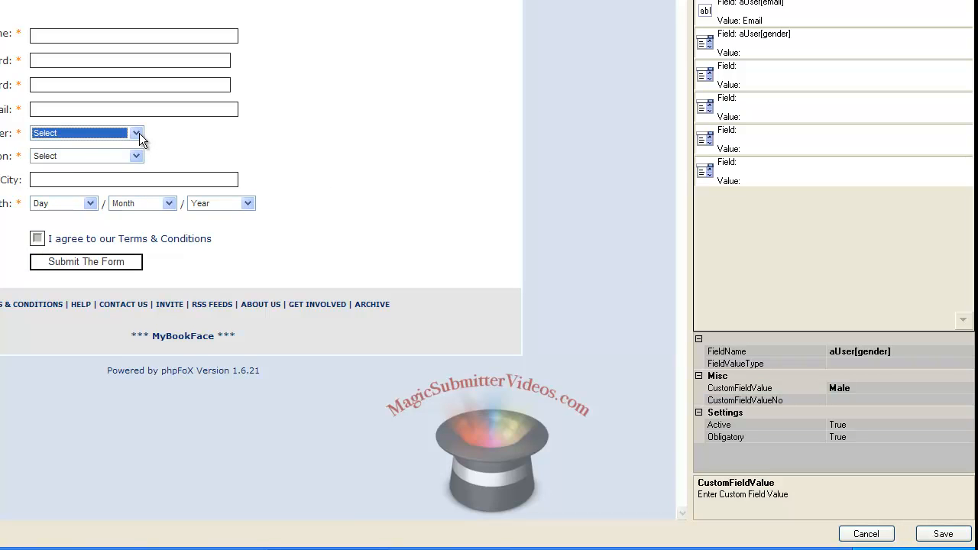
{"action": "left_click", "coordinate": [136, 135]}
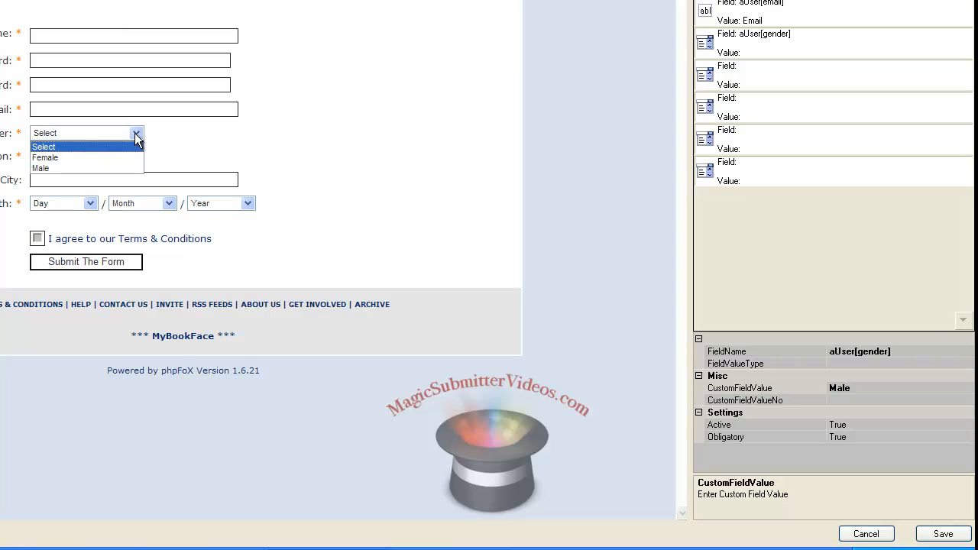
{"action": "left_click", "coordinate": [209, 139]}
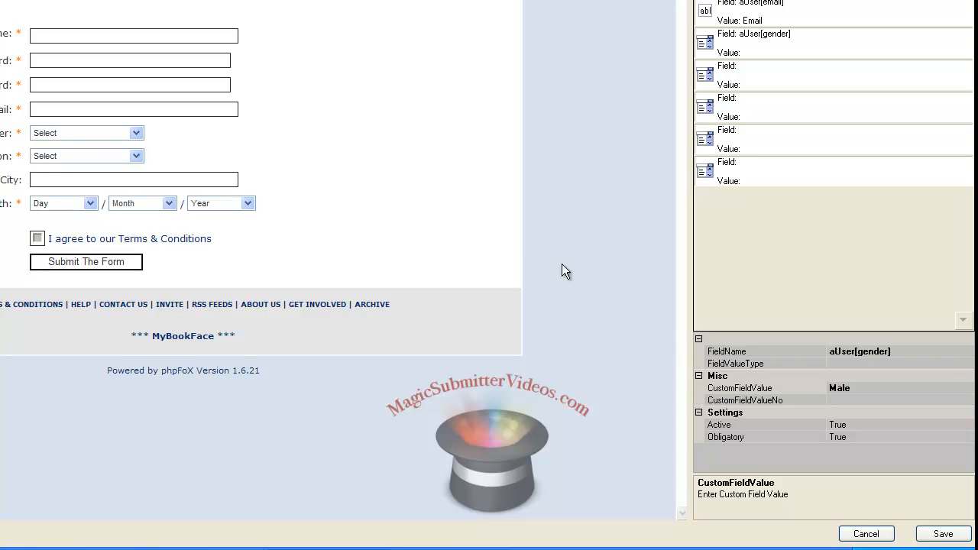
Step: Set the second select operation's field name to aUser[location] and its custom field value to Canada
{"action": "left_click", "coordinate": [761, 78]}
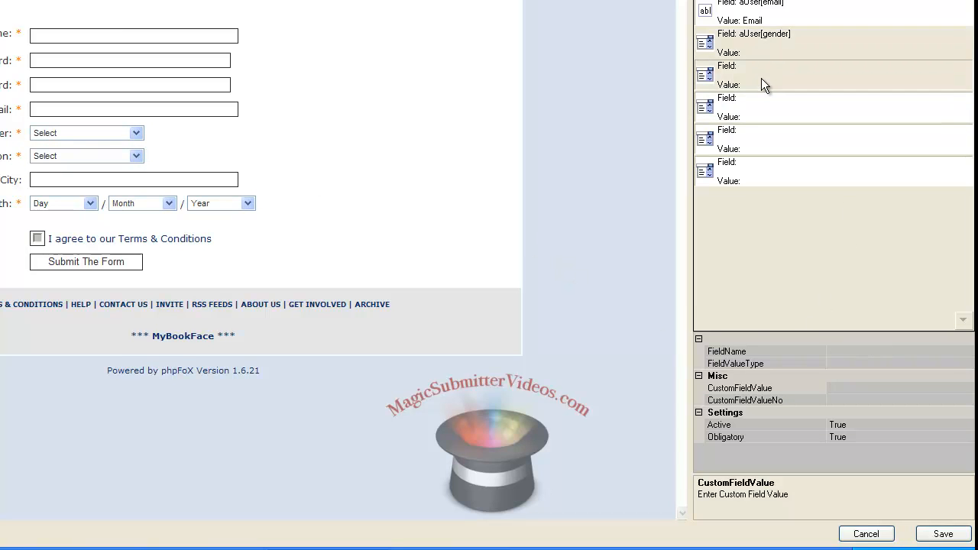
{"action": "left_click", "coordinate": [836, 352]}
{"action": "type", "text": "aUser[location]"}
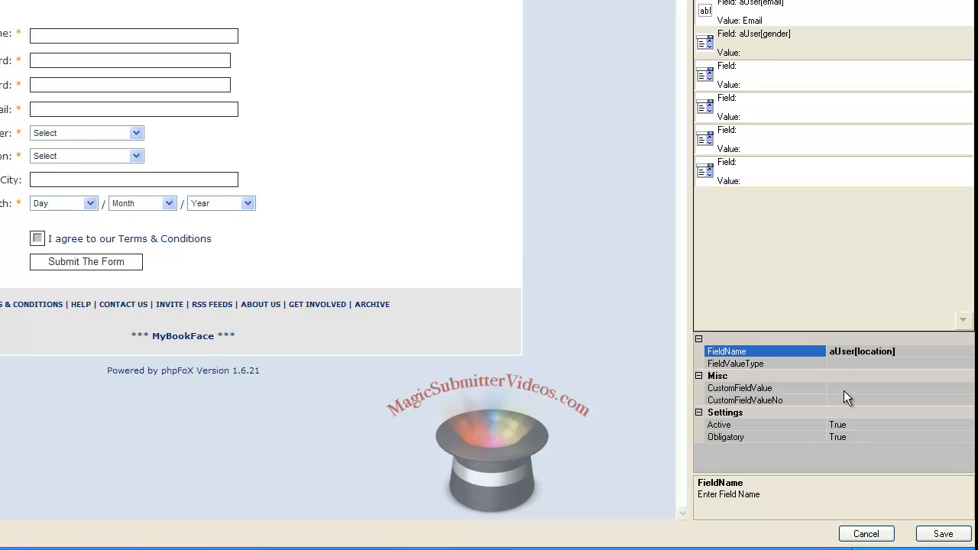
{"action": "left_click", "coordinate": [843, 389]}
{"action": "type", "text": "Canada"}
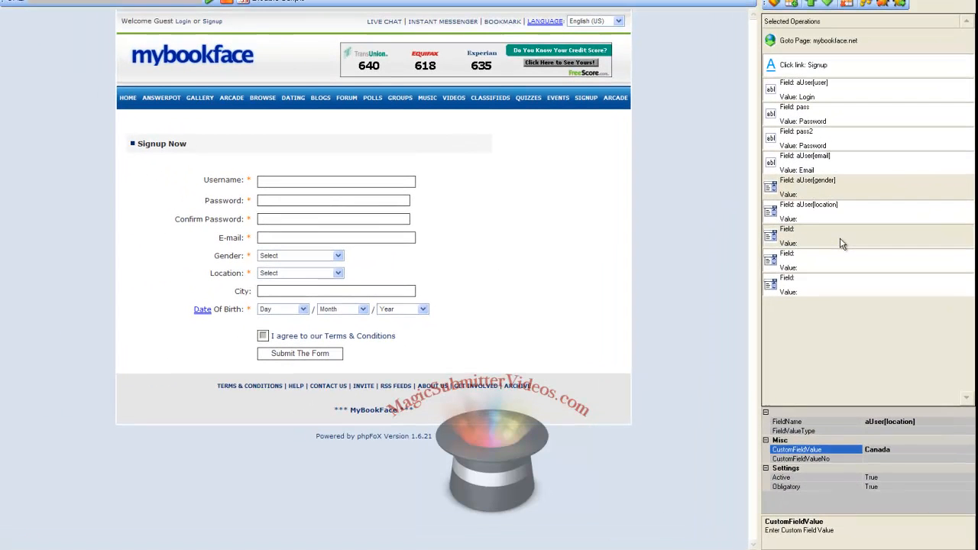
Step: Set the third select operation's field name to aBirthDate_Day and enter the birth day as its custom field value
{"action": "left_click", "coordinate": [797, 110]}
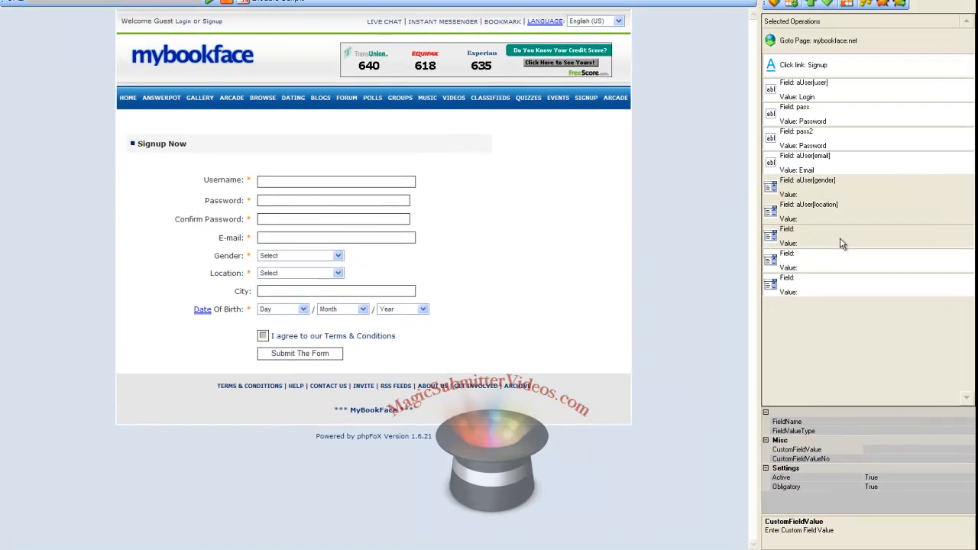
{"action": "left_click", "coordinate": [874, 421]}
{"action": "type", "text": "aBirthDate_Day"}
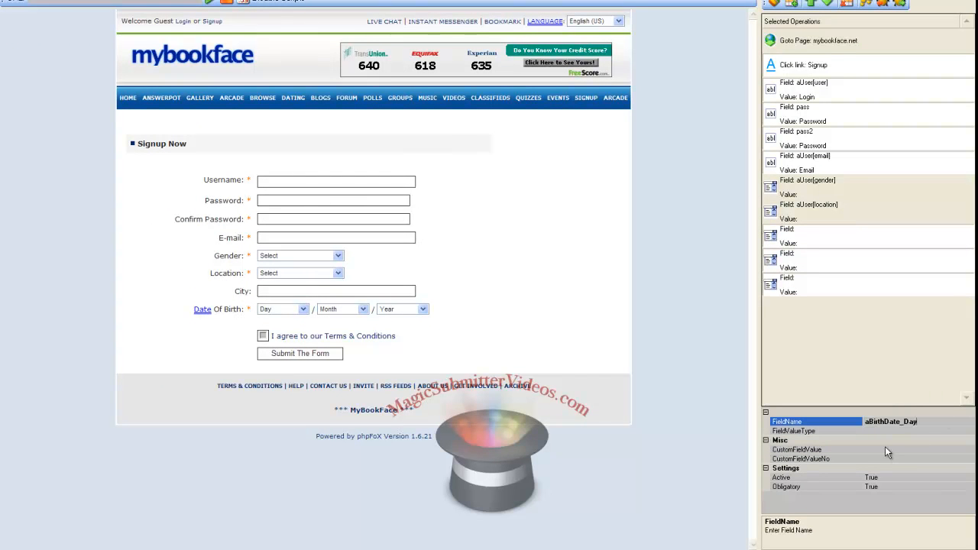
{"action": "left_click", "coordinate": [875, 449]}
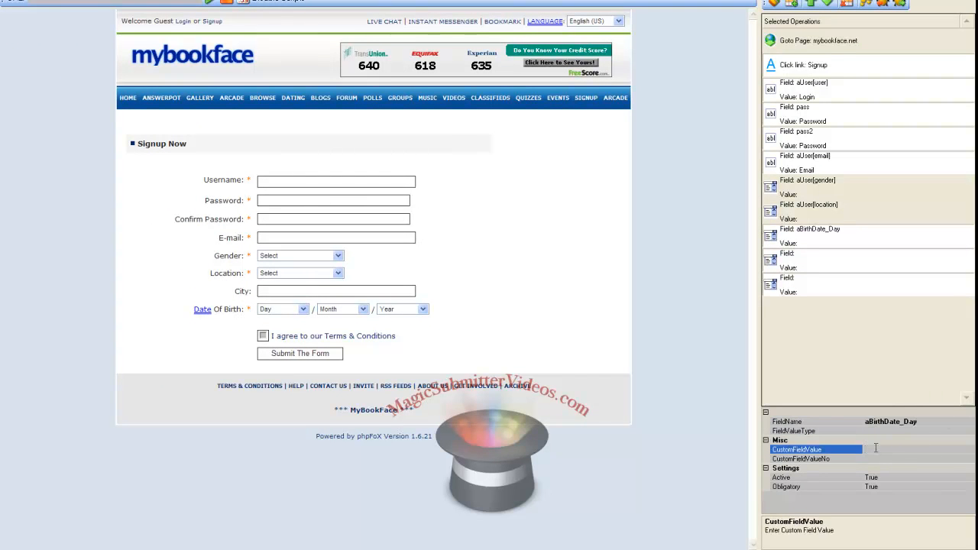
{"action": "type", "text": "22"}
Step: Set the fourth select operation's field name to aBirthDate_Month and enter the two-digit birth month as its custom field value
{"action": "left_click", "coordinate": [812, 260]}
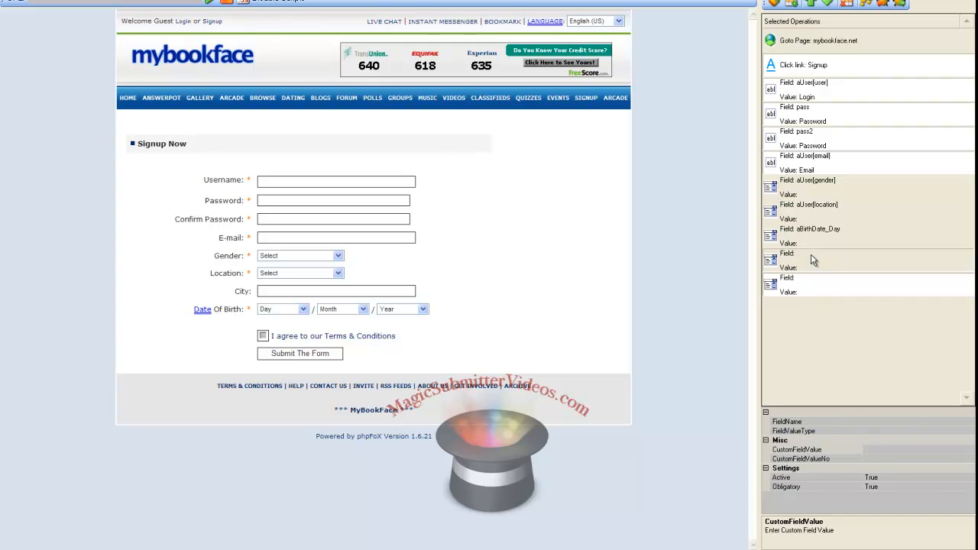
{"action": "left_click", "coordinate": [880, 421]}
{"action": "type", "text": "aBirthDate_Month"}
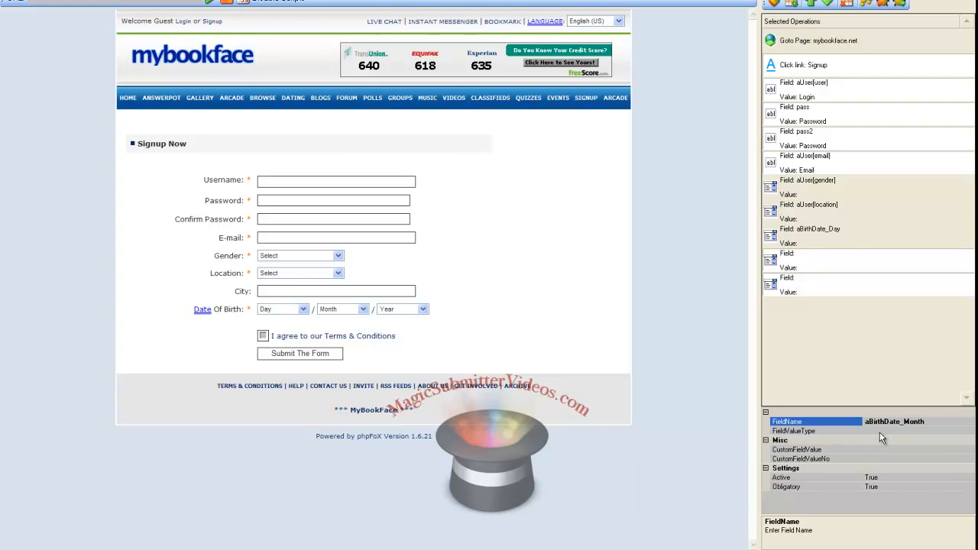
{"action": "left_click", "coordinate": [877, 449]}
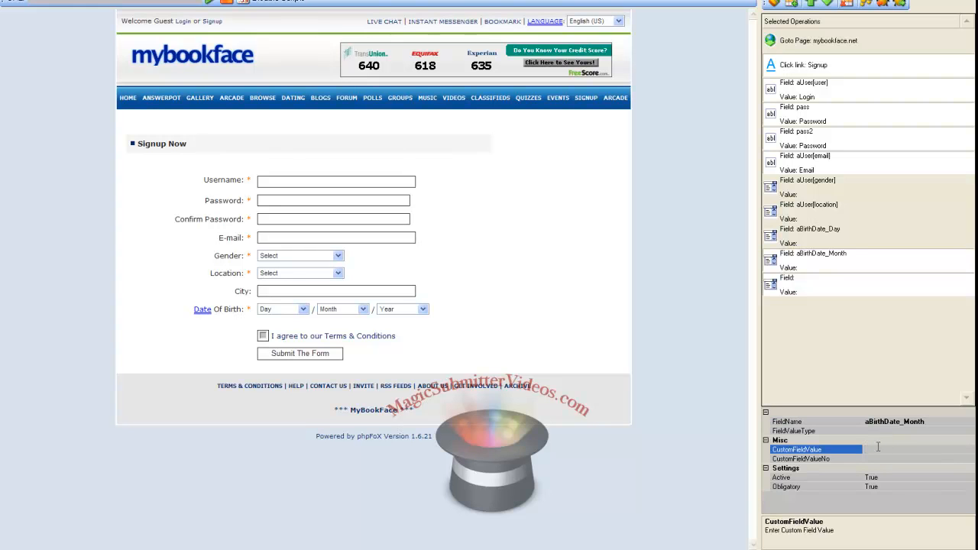
{"action": "type", "text": "07"}
Step: Set the fifth select operation's field name to aBirthDate_Year and enter the four-digit birth year as its custom field value
{"action": "left_click", "coordinate": [825, 292]}
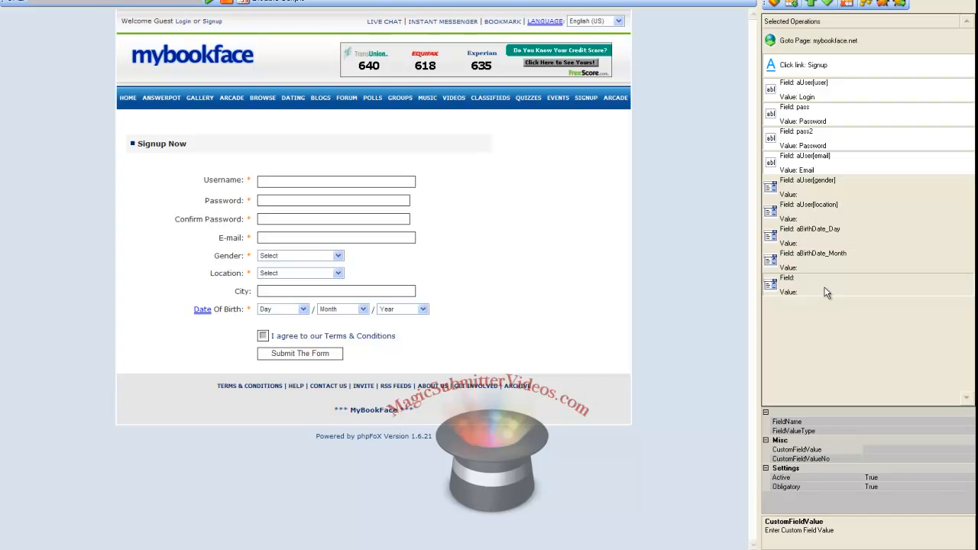
{"action": "left_click", "coordinate": [886, 421]}
{"action": "type", "text": "aBirthDate_Year"}
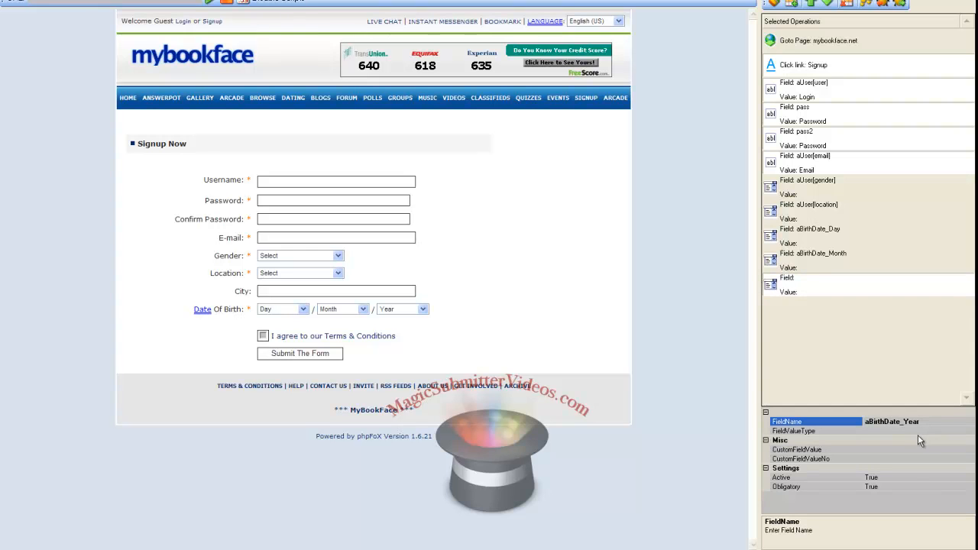
{"action": "left_click", "coordinate": [878, 449]}
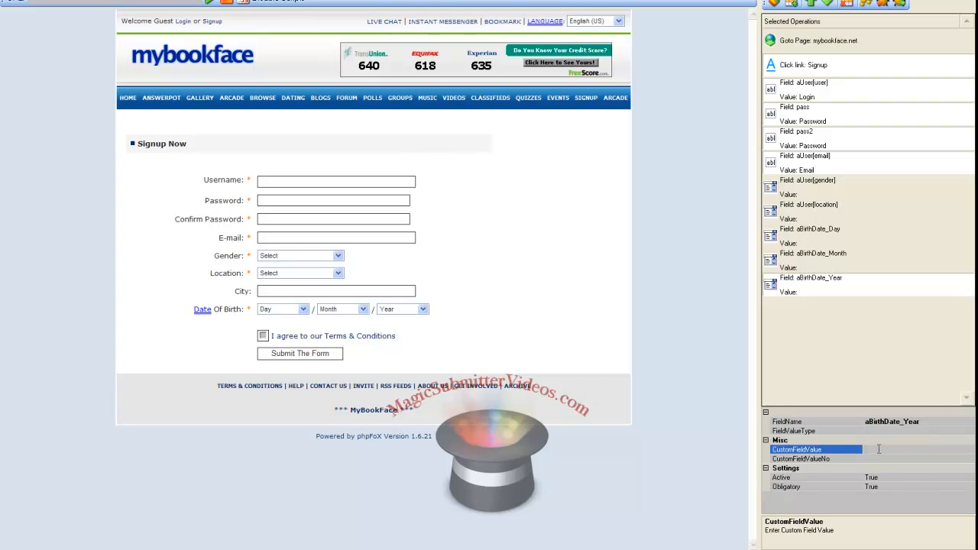
{"action": "type", "text": "1982"}
Step: Add a Checked operation for the Terms & Conditions checkbox and a Button Click operation for Submit The Form, ending element selection
{"action": "left_click", "coordinate": [263, 337]}
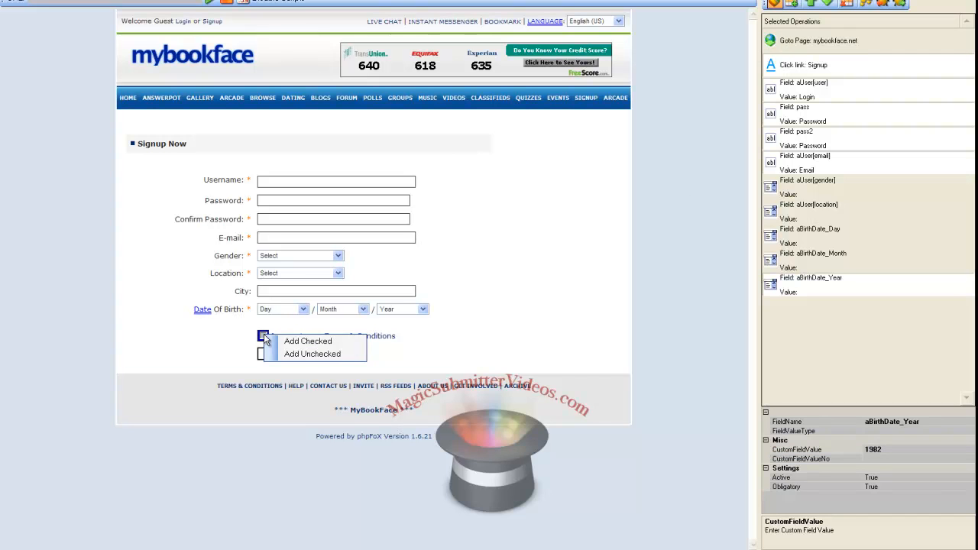
{"action": "left_click", "coordinate": [304, 341]}
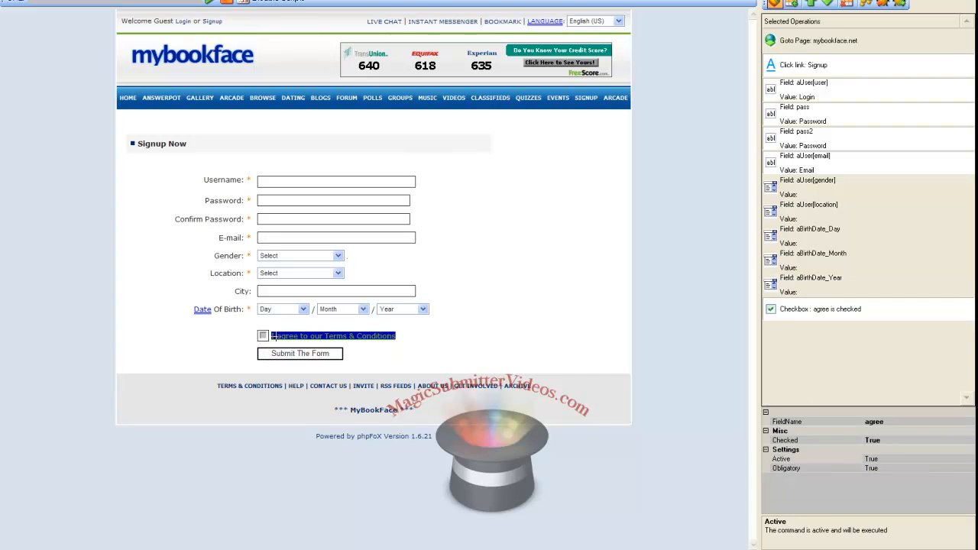
{"action": "left_click", "coordinate": [320, 354]}
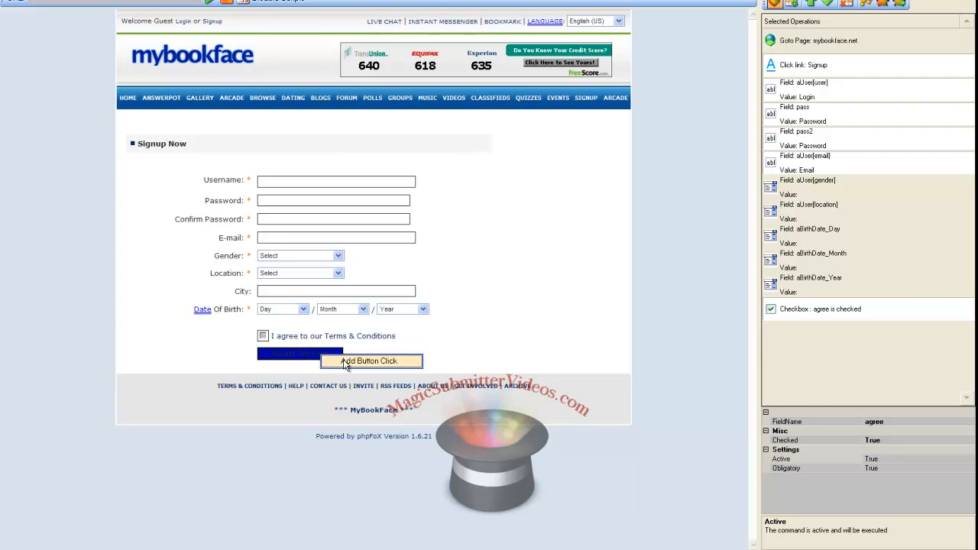
{"action": "left_click", "coordinate": [345, 362]}
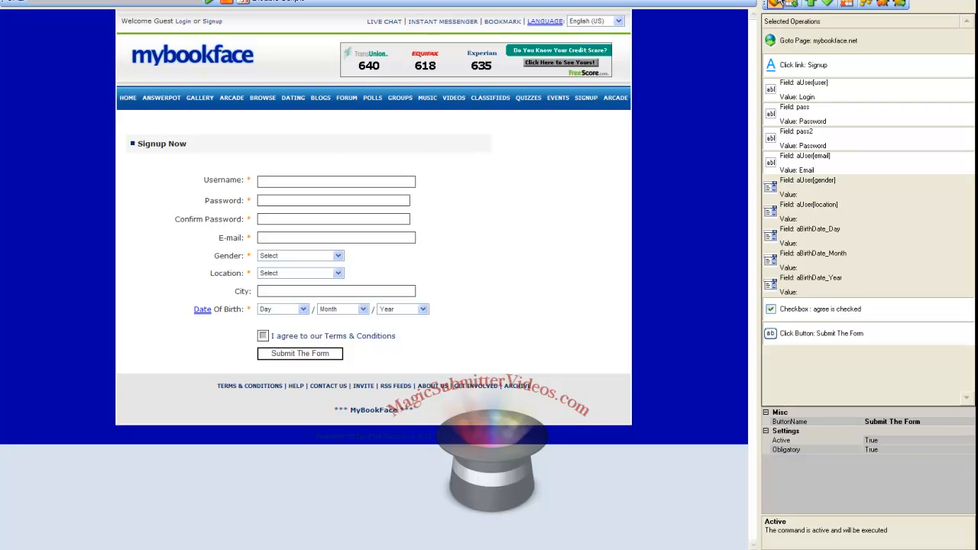
{"action": "left_click", "coordinate": [777, 3]}
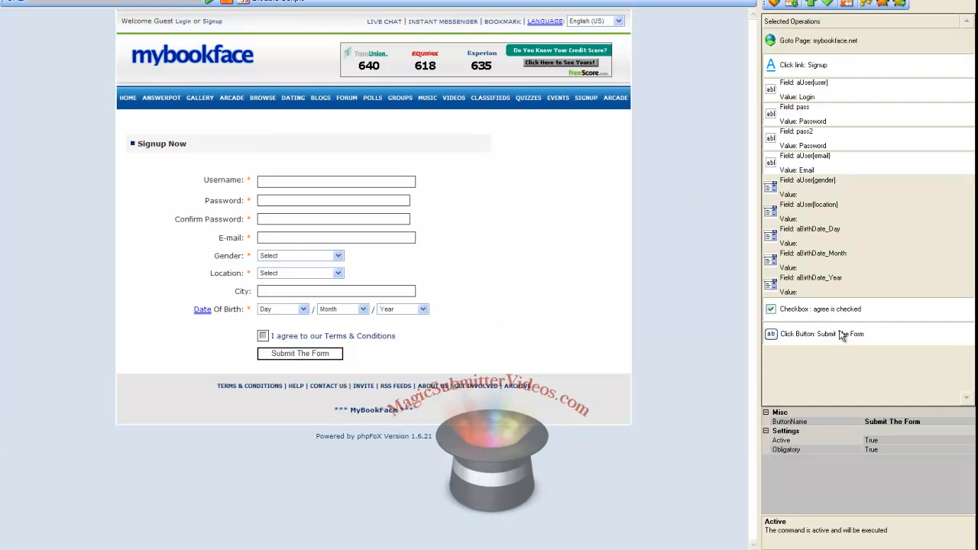
Step: Set the Submit The Form operation's Active setting to False and test-run the script, closing the advert popup
{"action": "left_click", "coordinate": [873, 441]}
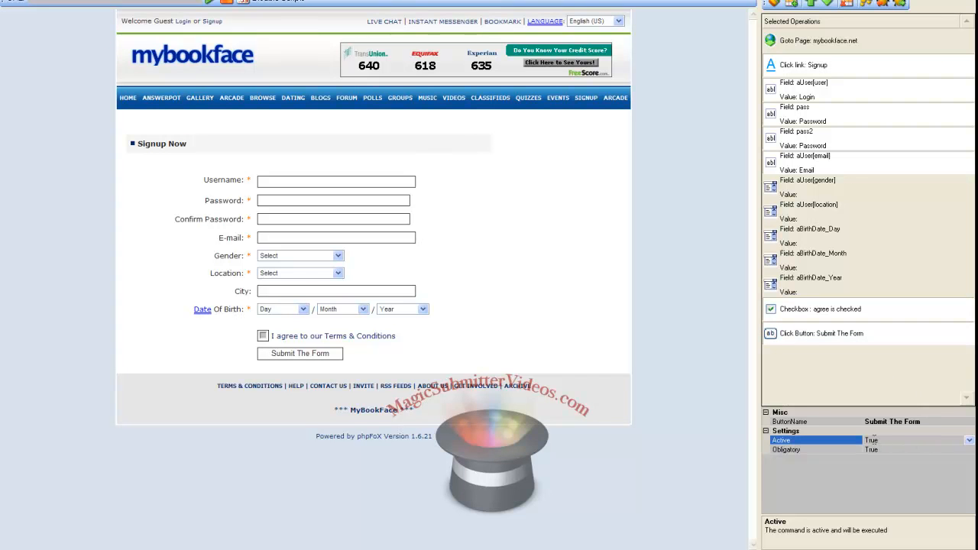
{"action": "left_click", "coordinate": [968, 441]}
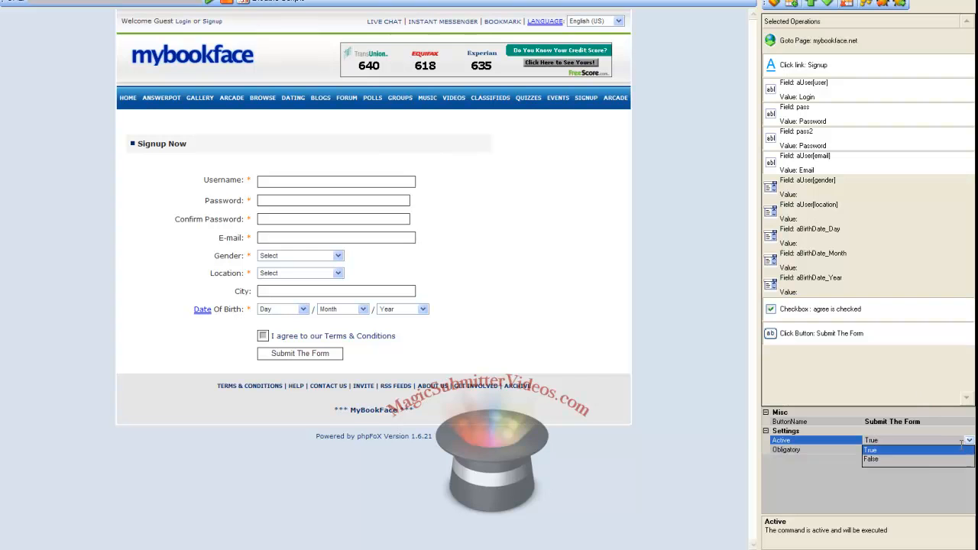
{"action": "left_click", "coordinate": [873, 458]}
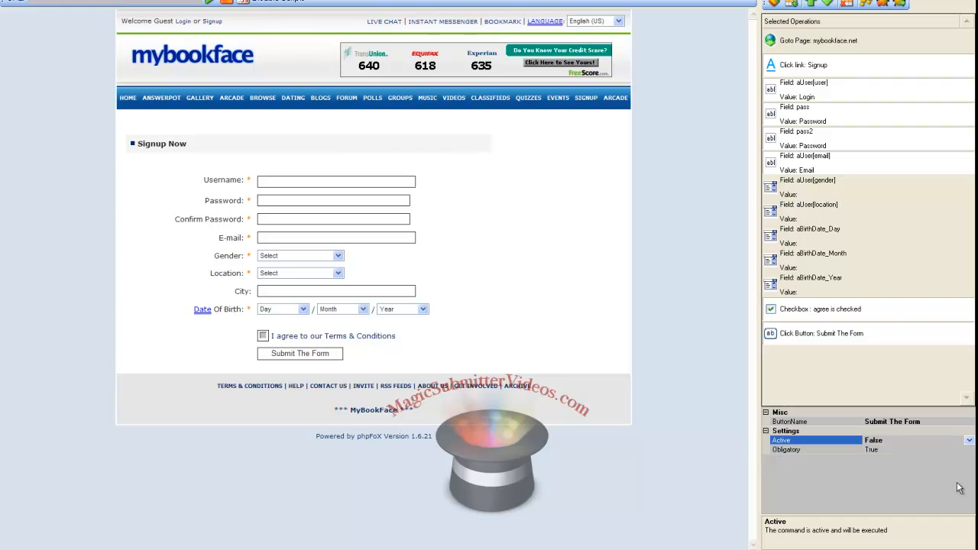
{"action": "left_click", "coordinate": [868, 6]}
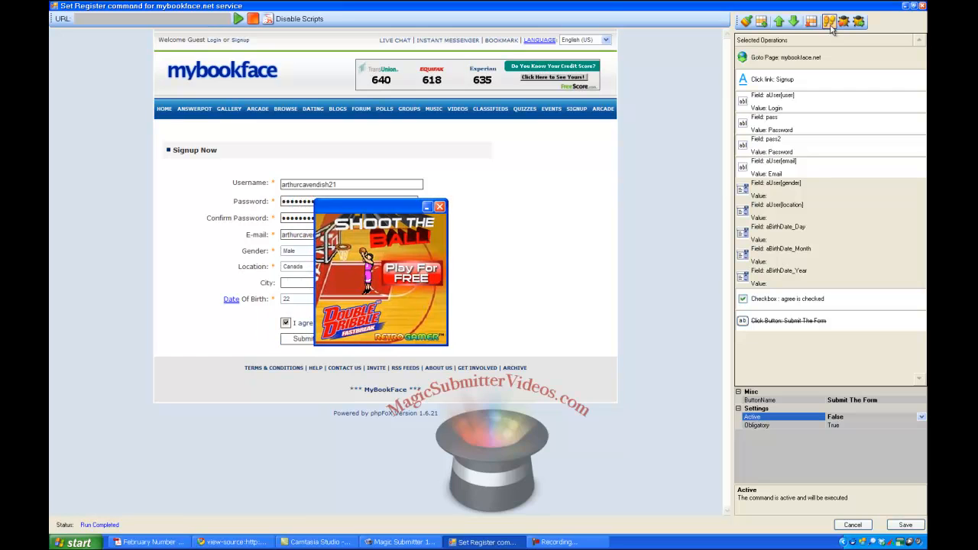
{"action": "left_click", "coordinate": [440, 206]}
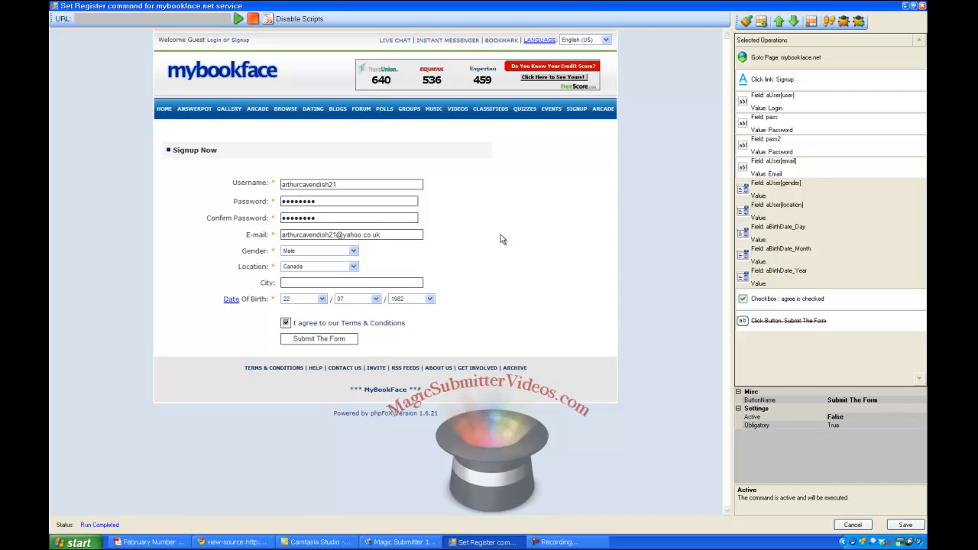